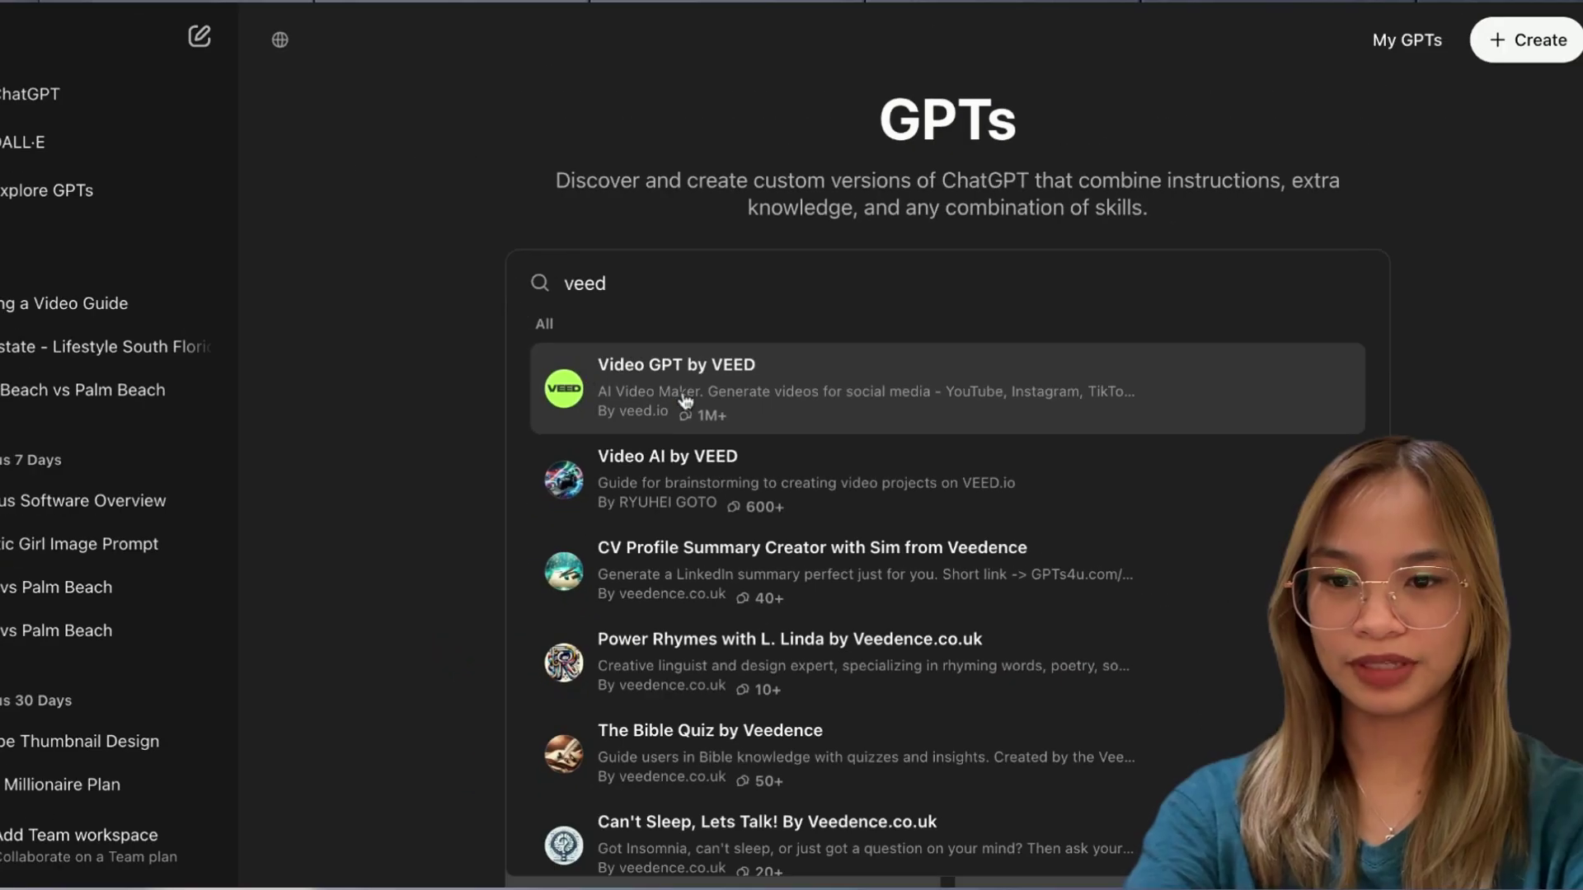
# - Open the Video GPT by VEED details and start a new chat with it
pyautogui.click(687, 402)
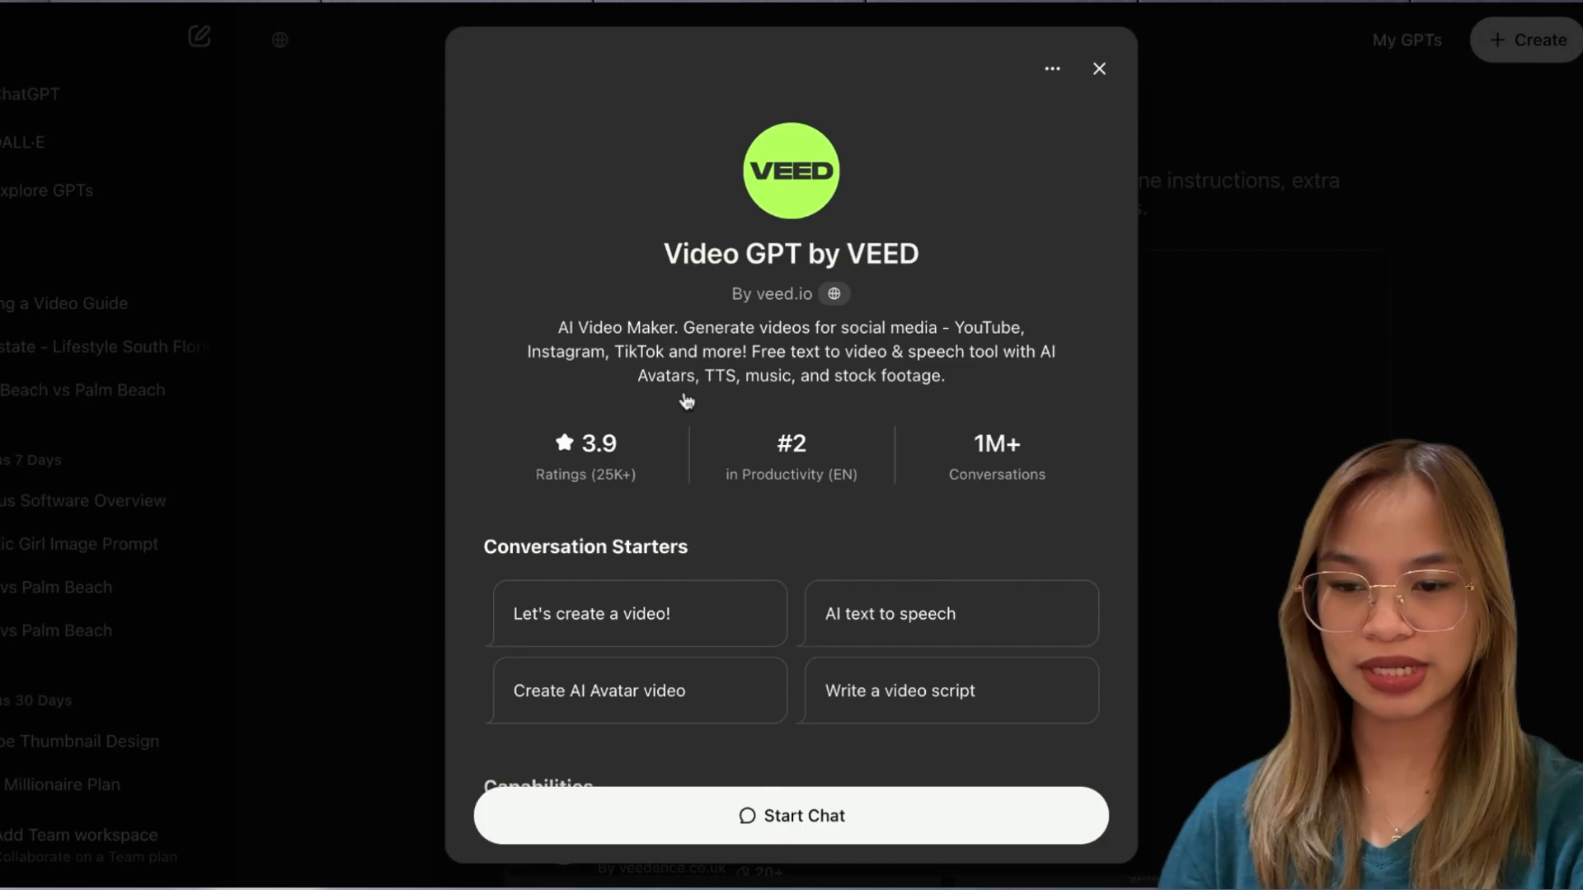
pyautogui.click(784, 816)
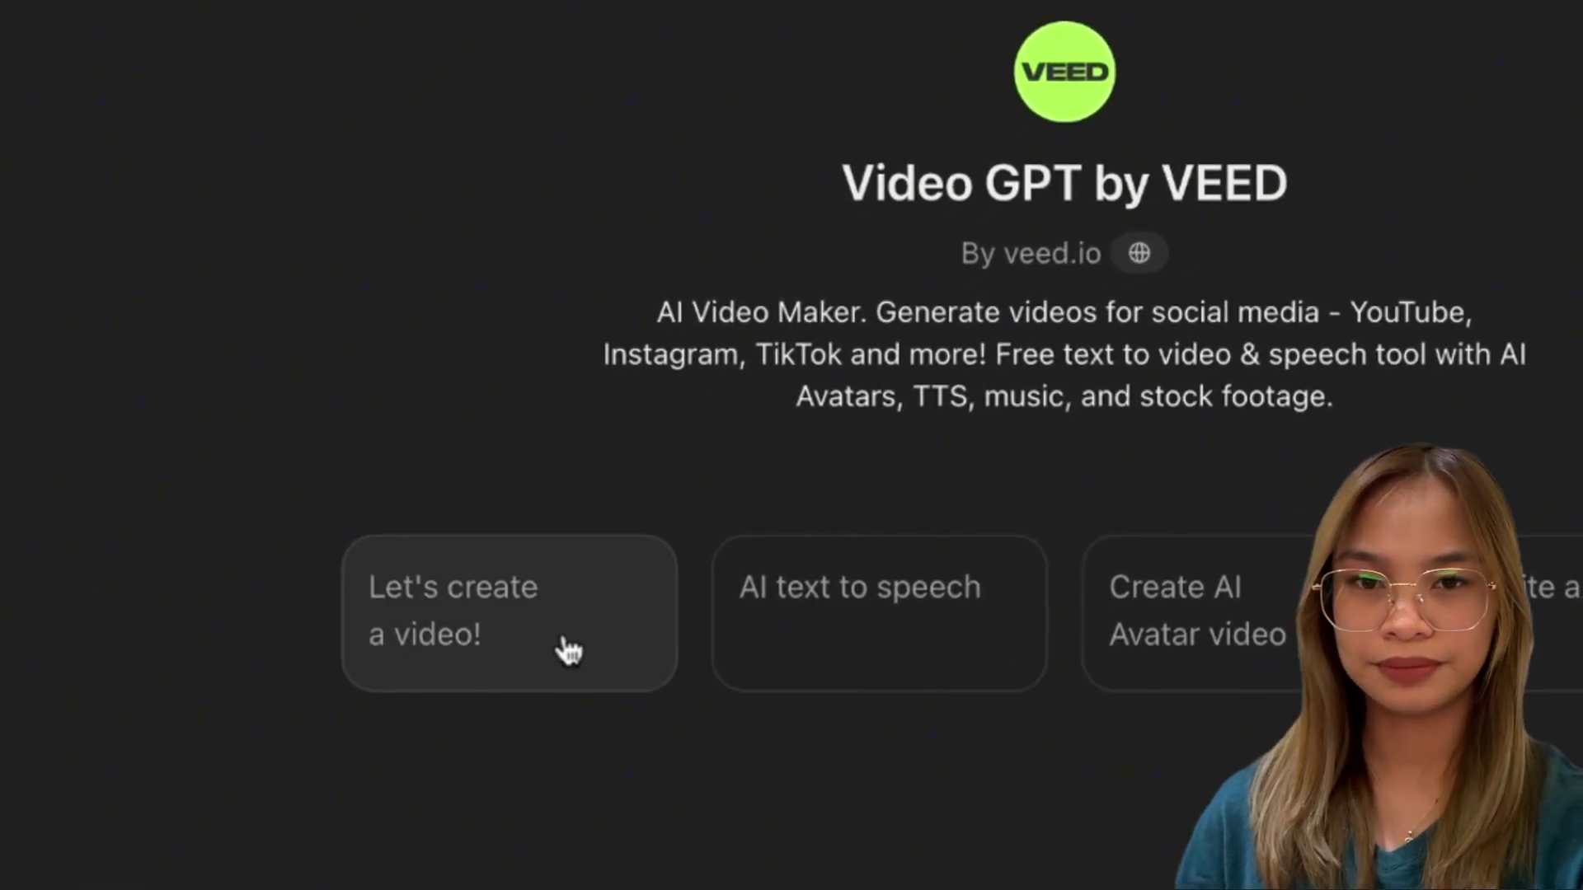
# - Start a video and answer: pasted giraffe vision paragraph, everyone, educational, less than 1 minute
pyautogui.click(541, 639)
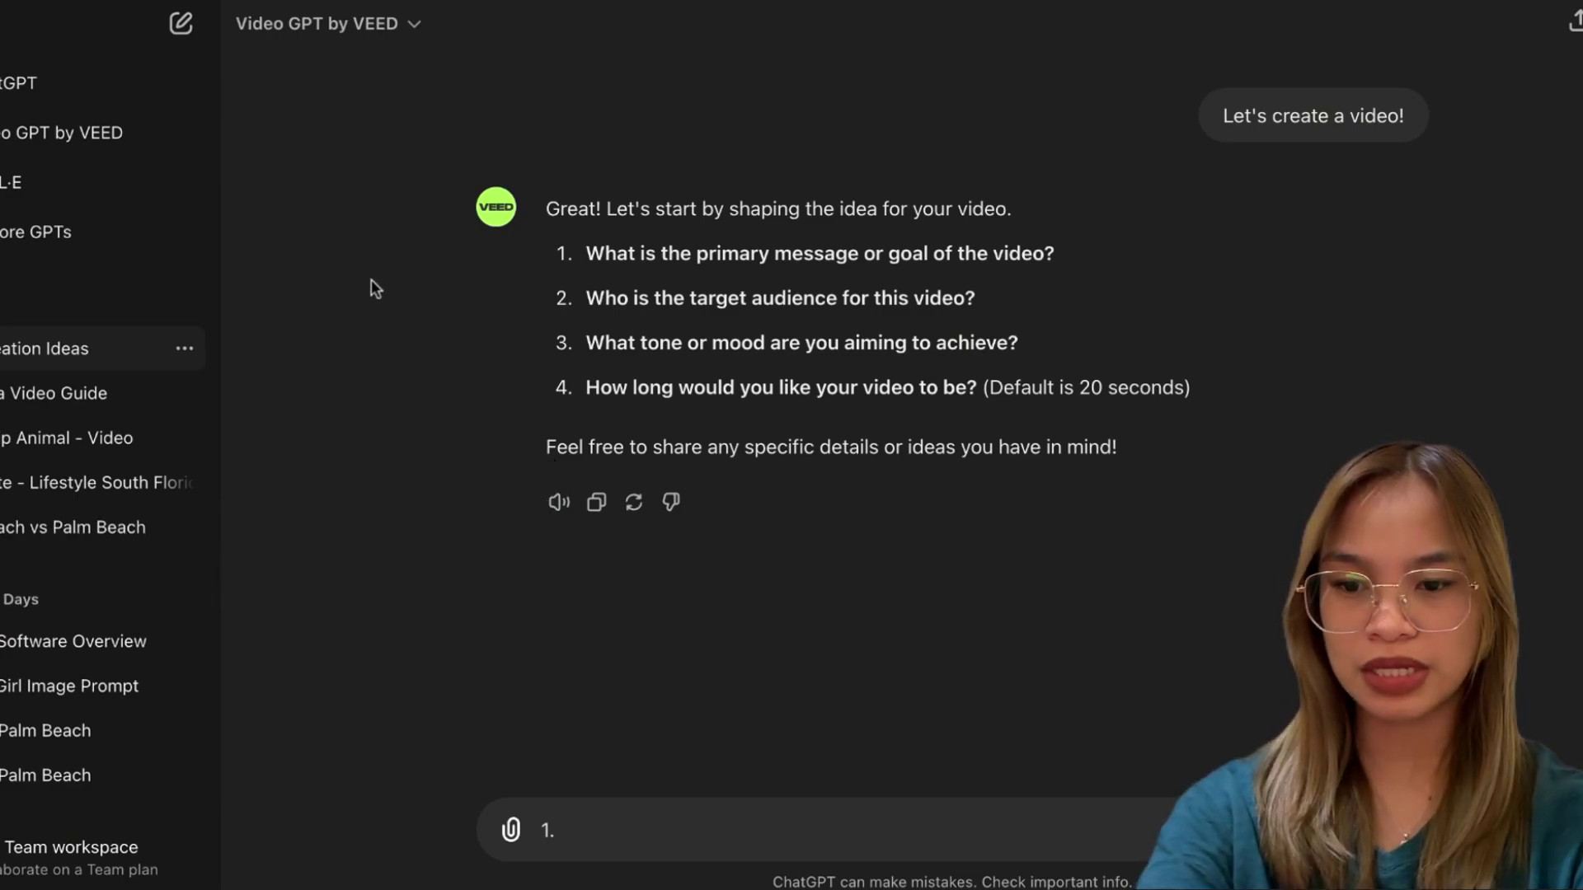
pyautogui.write('The Giraffe and Vision: With their long necks, giraffes have a unique vantage point, allowing them to see far distances and spot potential threats and resources. Leaders can emulate giraffes by developing a vision that looks beyond the immediate, anticipating future trends and planning accordingly. This ability to see the "bigger picture" is crucial for successful leadership.')
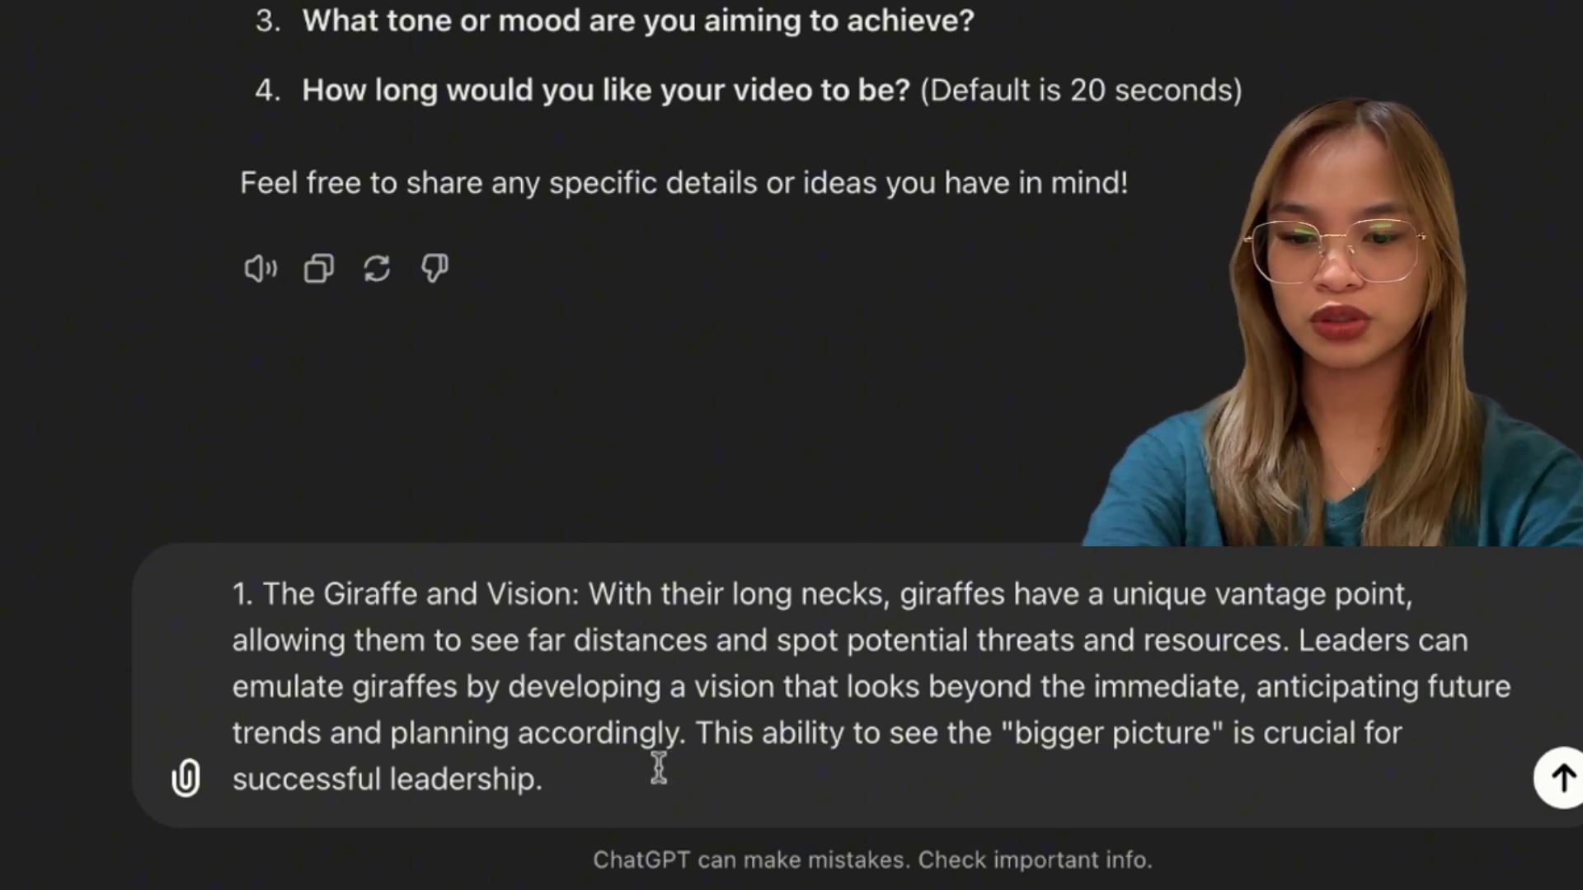
pyautogui.hotkey('shift', 'Return')
pyautogui.hotkey('shift', 'Return')
pyautogui.write('2.')
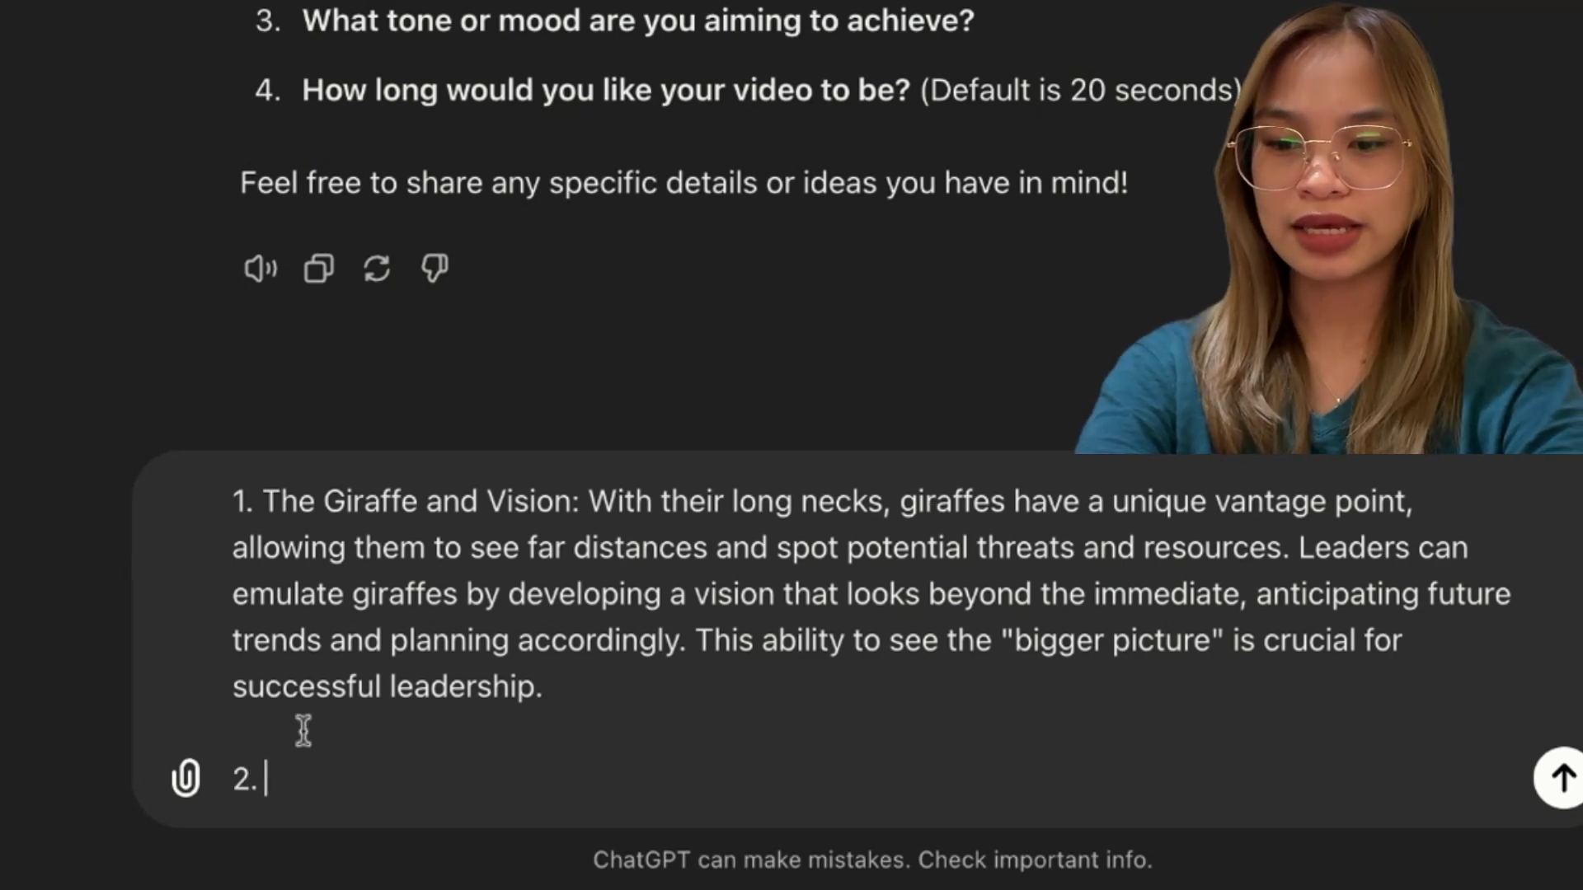
pyautogui.write(' every')
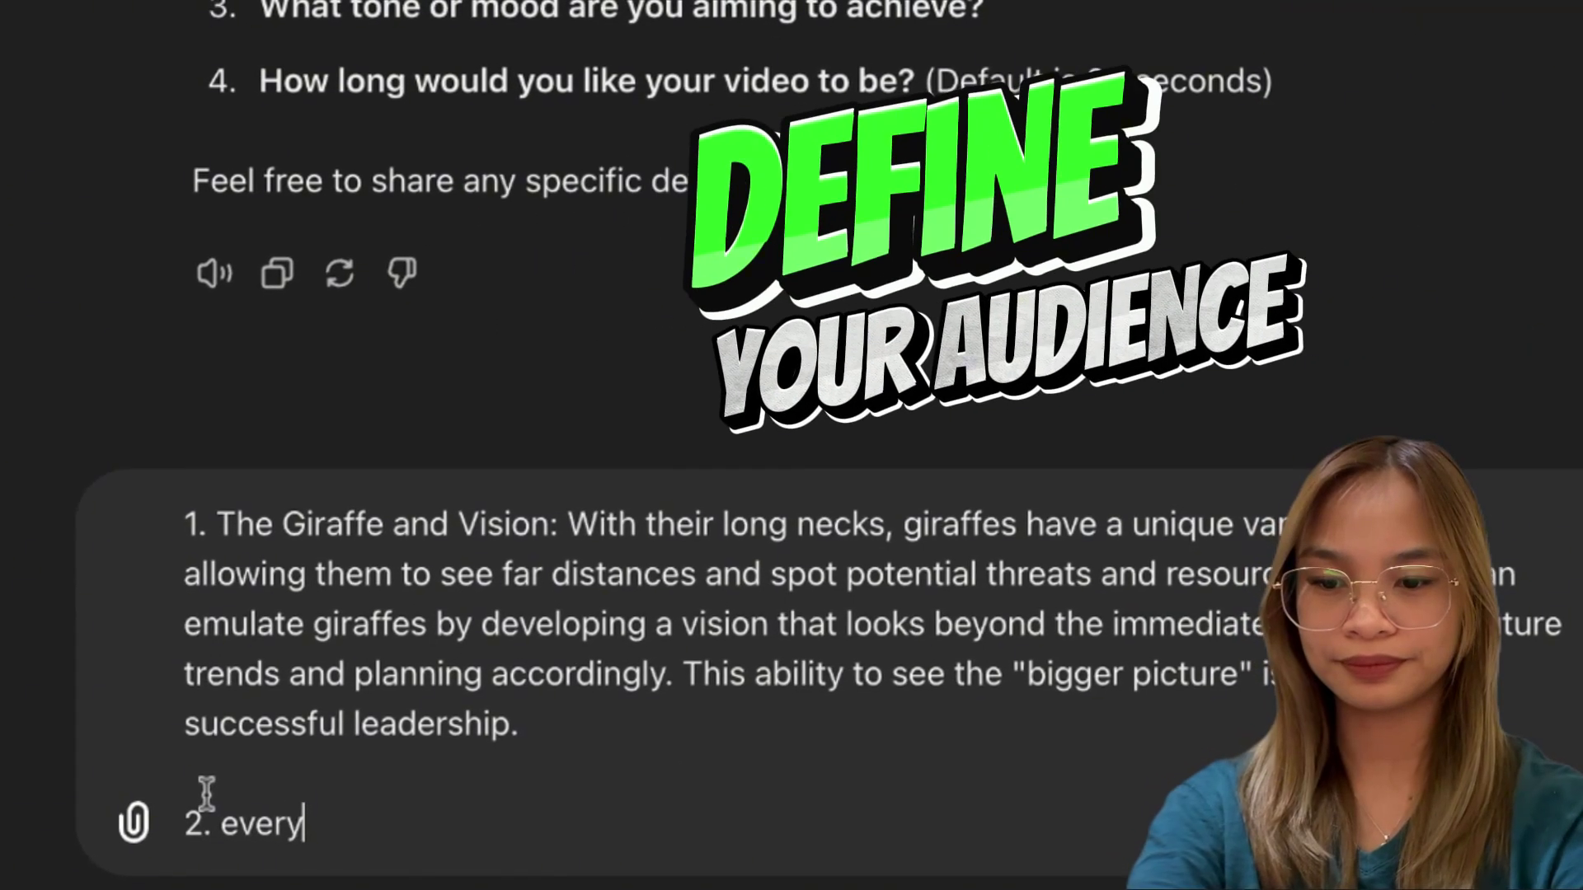
pyautogui.write('one')
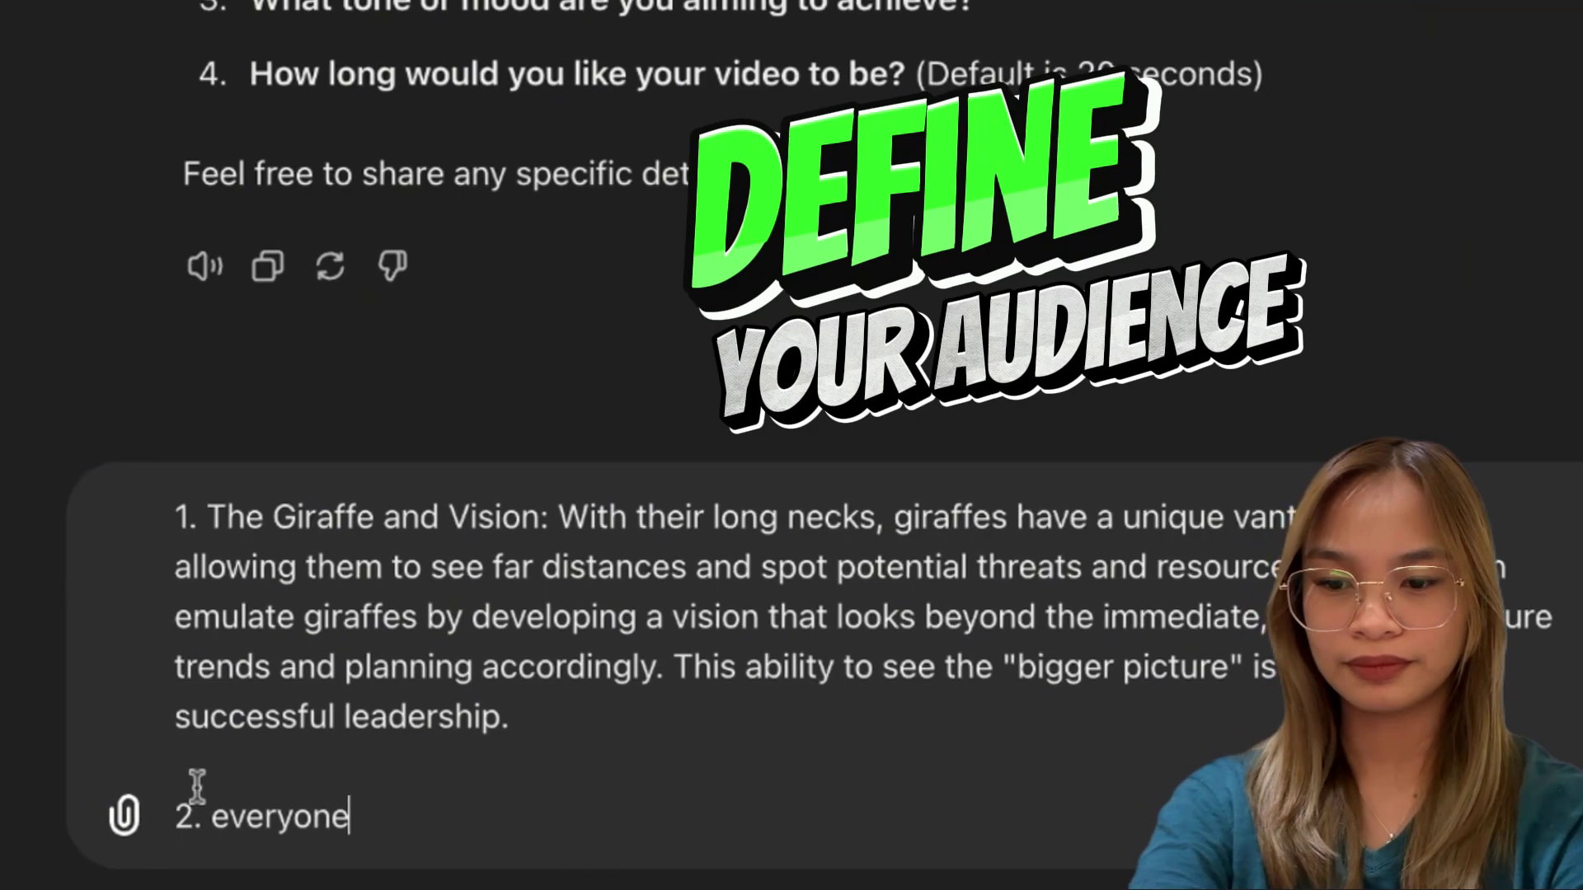
pyautogui.hotkey('shift', 'Return')
pyautogui.hotkey('shift', 'Return')
pyautogui.write('3.')
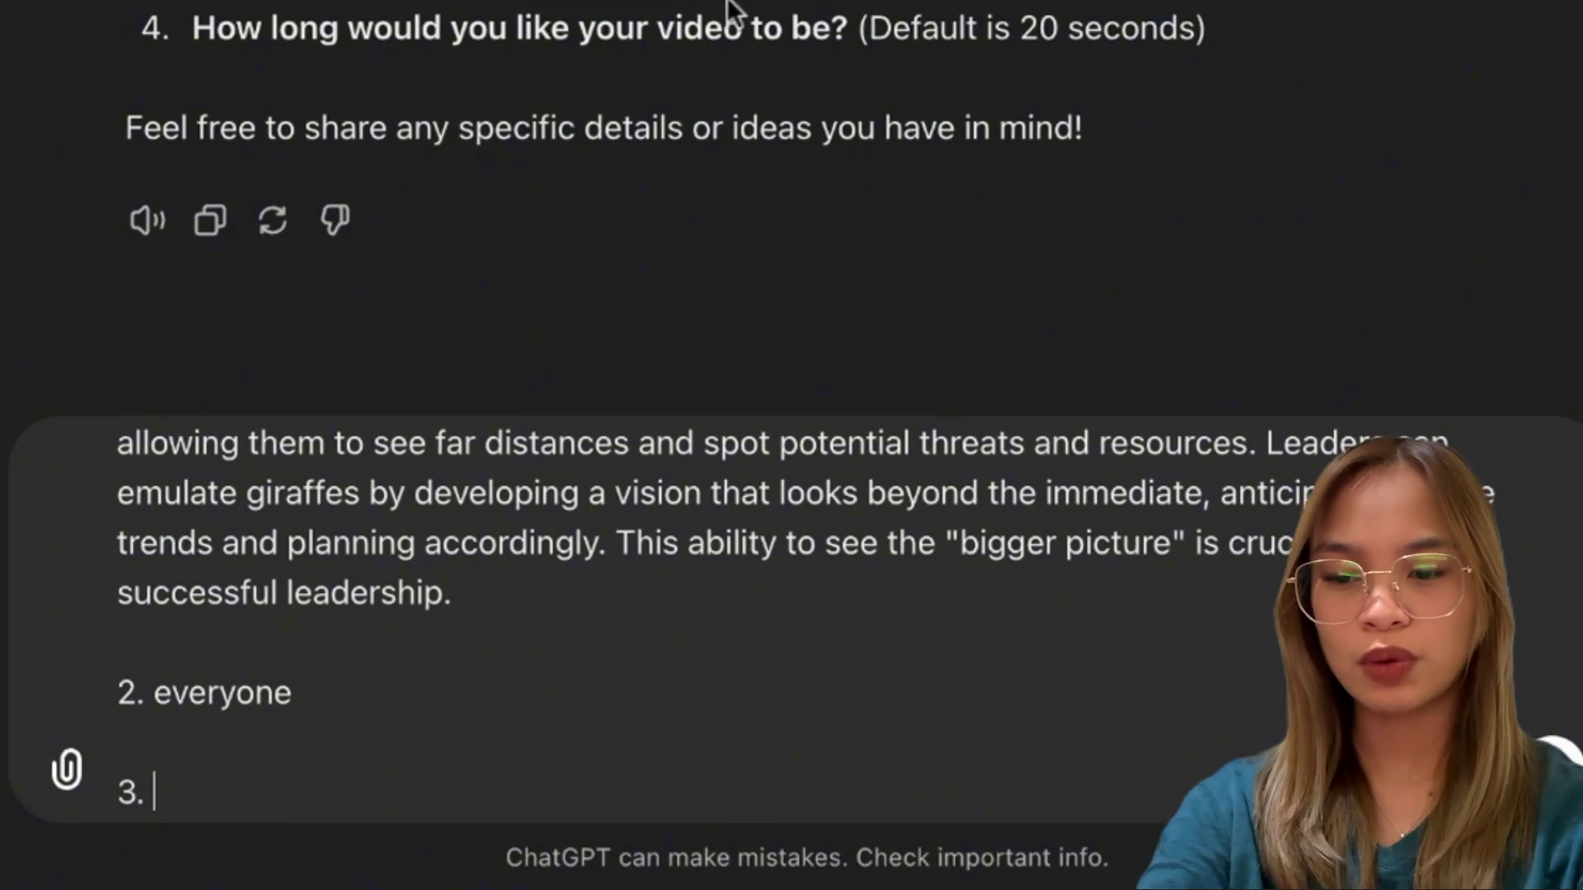
pyautogui.write('educational')
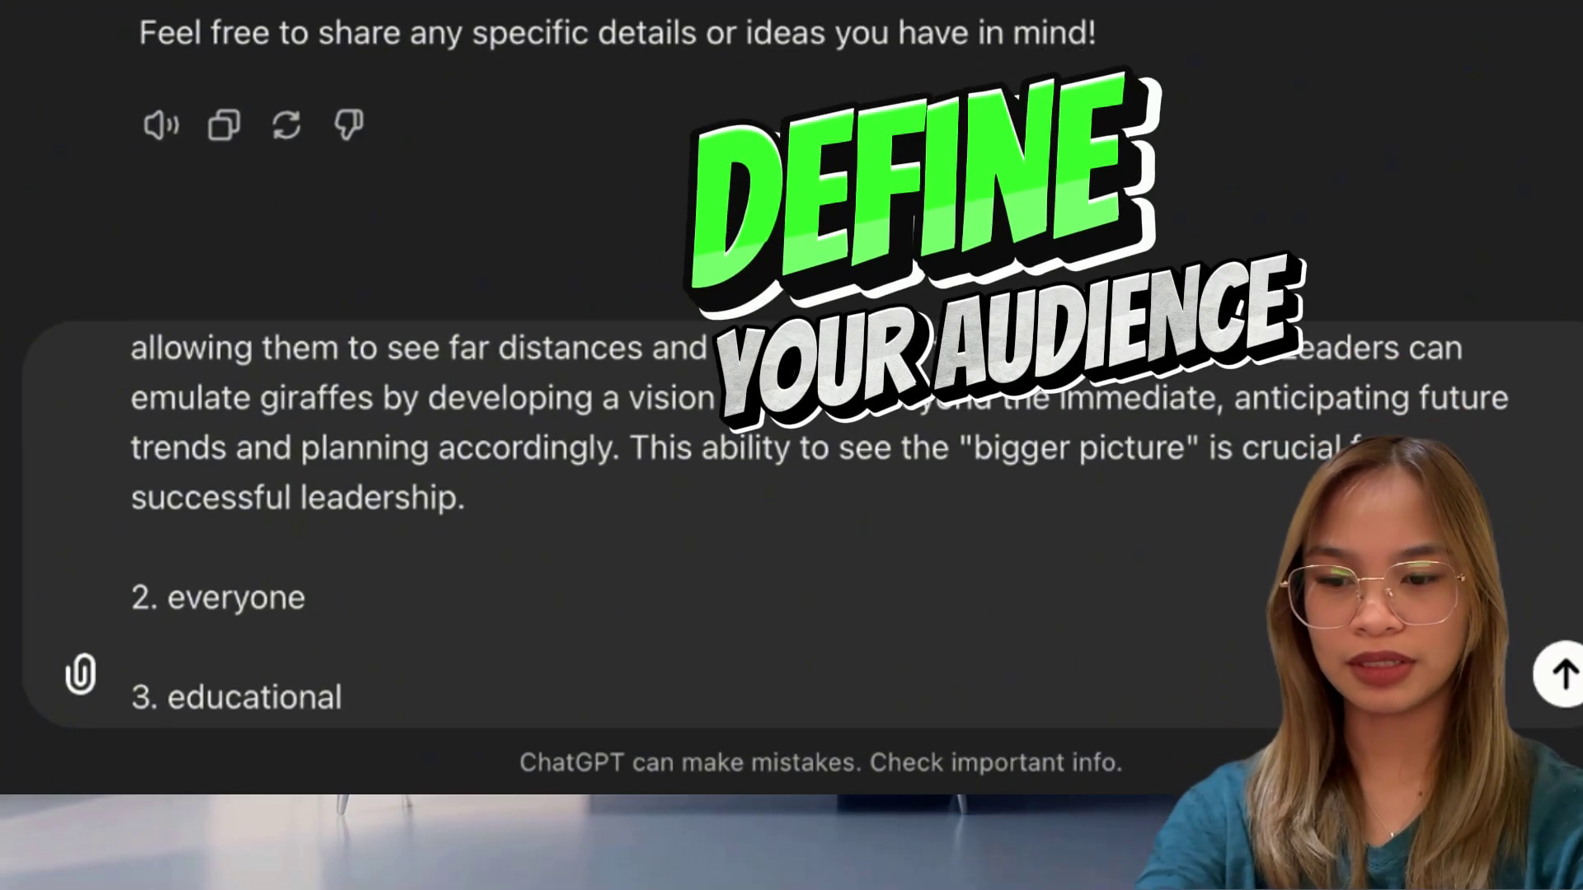
pyautogui.hotkey('shift', 'Return')
pyautogui.hotkey('shift', 'Return')
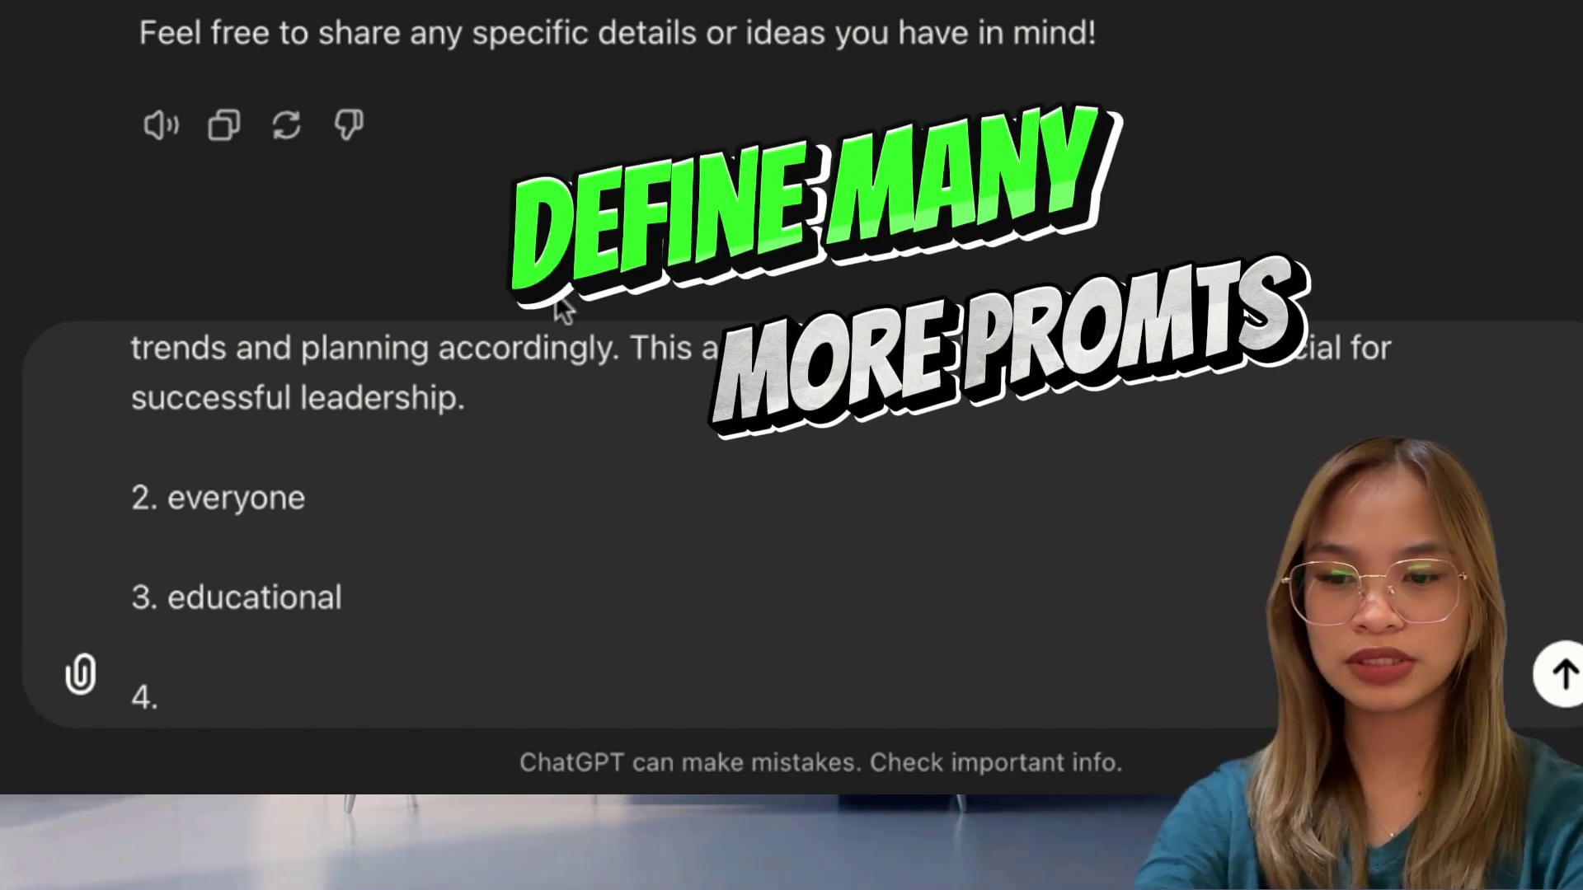
pyautogui.write('4. less than in 1 m')
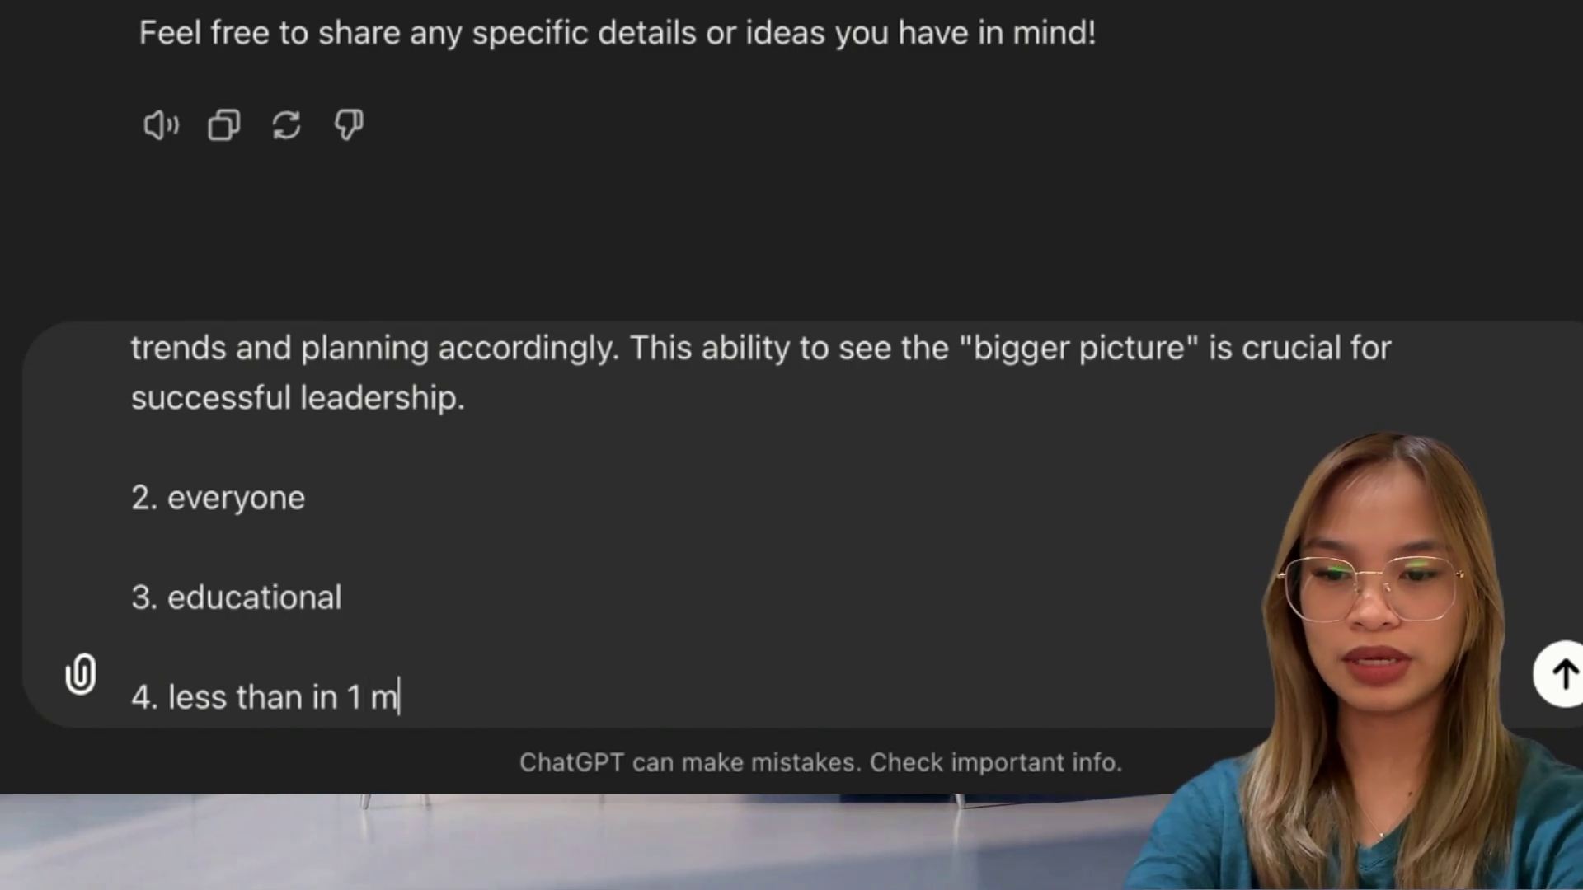
pyautogui.write('inute')
pyautogui.press('Return')
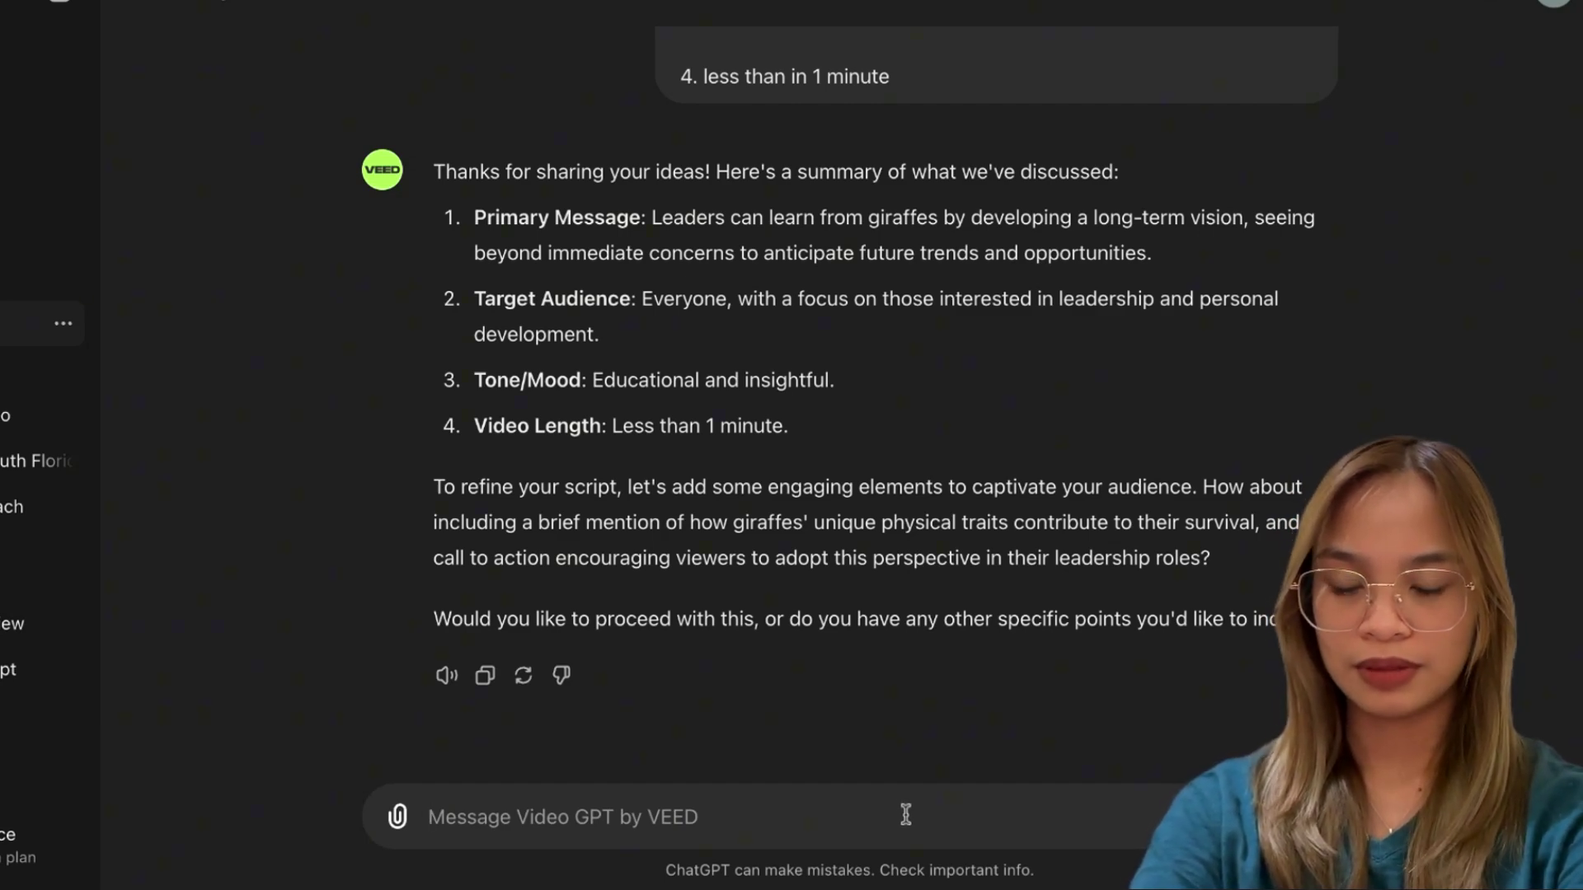
# - Tell Video GPT to proceed with the script, then choose a male voiceover
pyautogui.write('lease proceed')
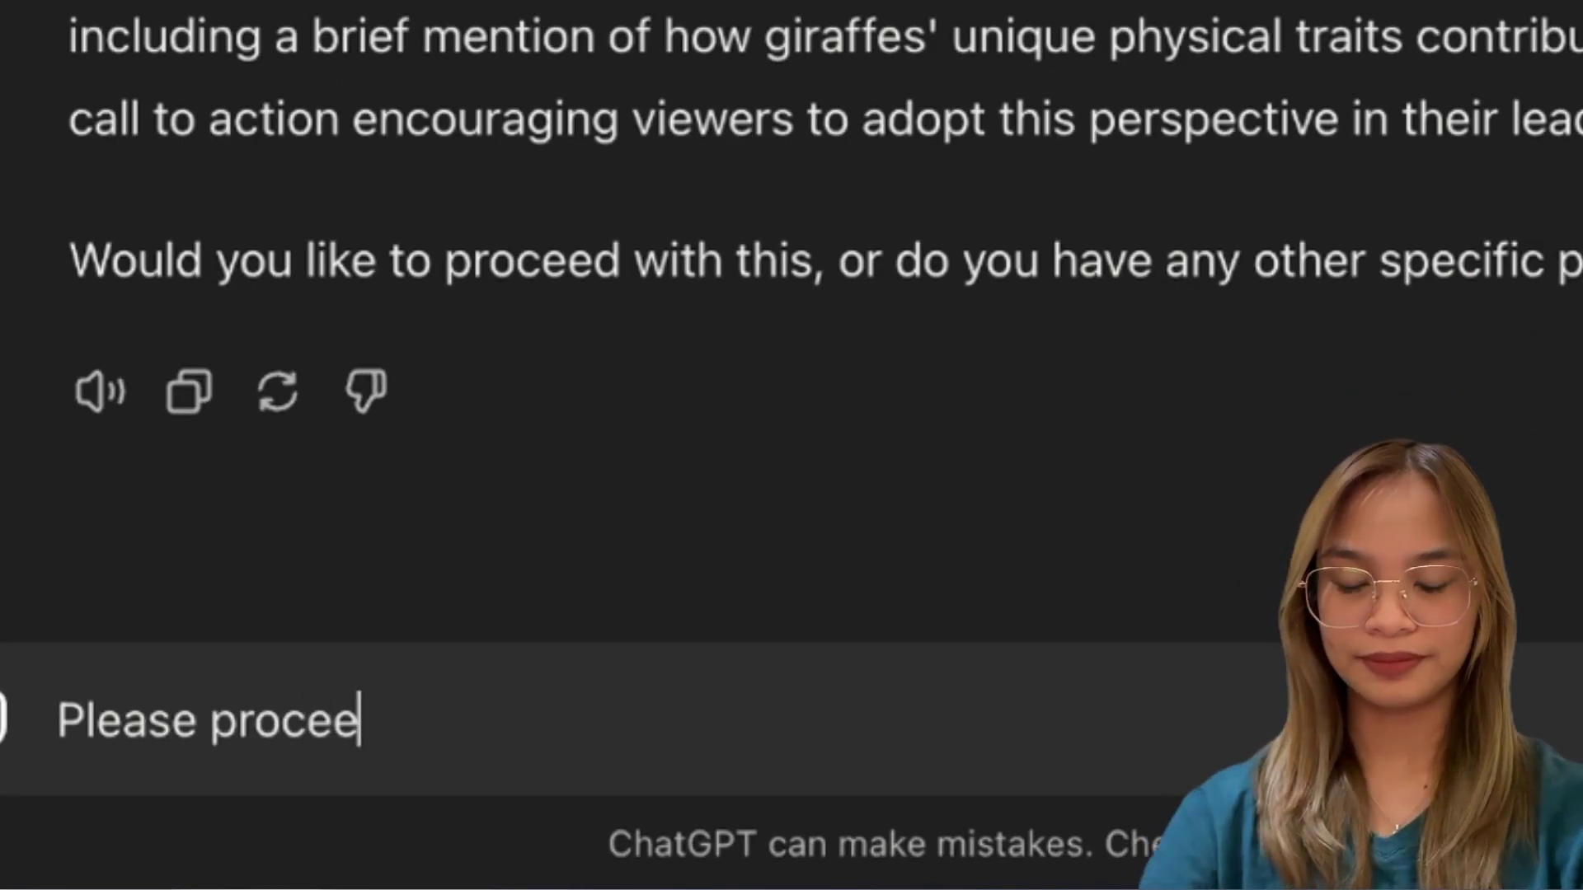
pyautogui.press('Return')
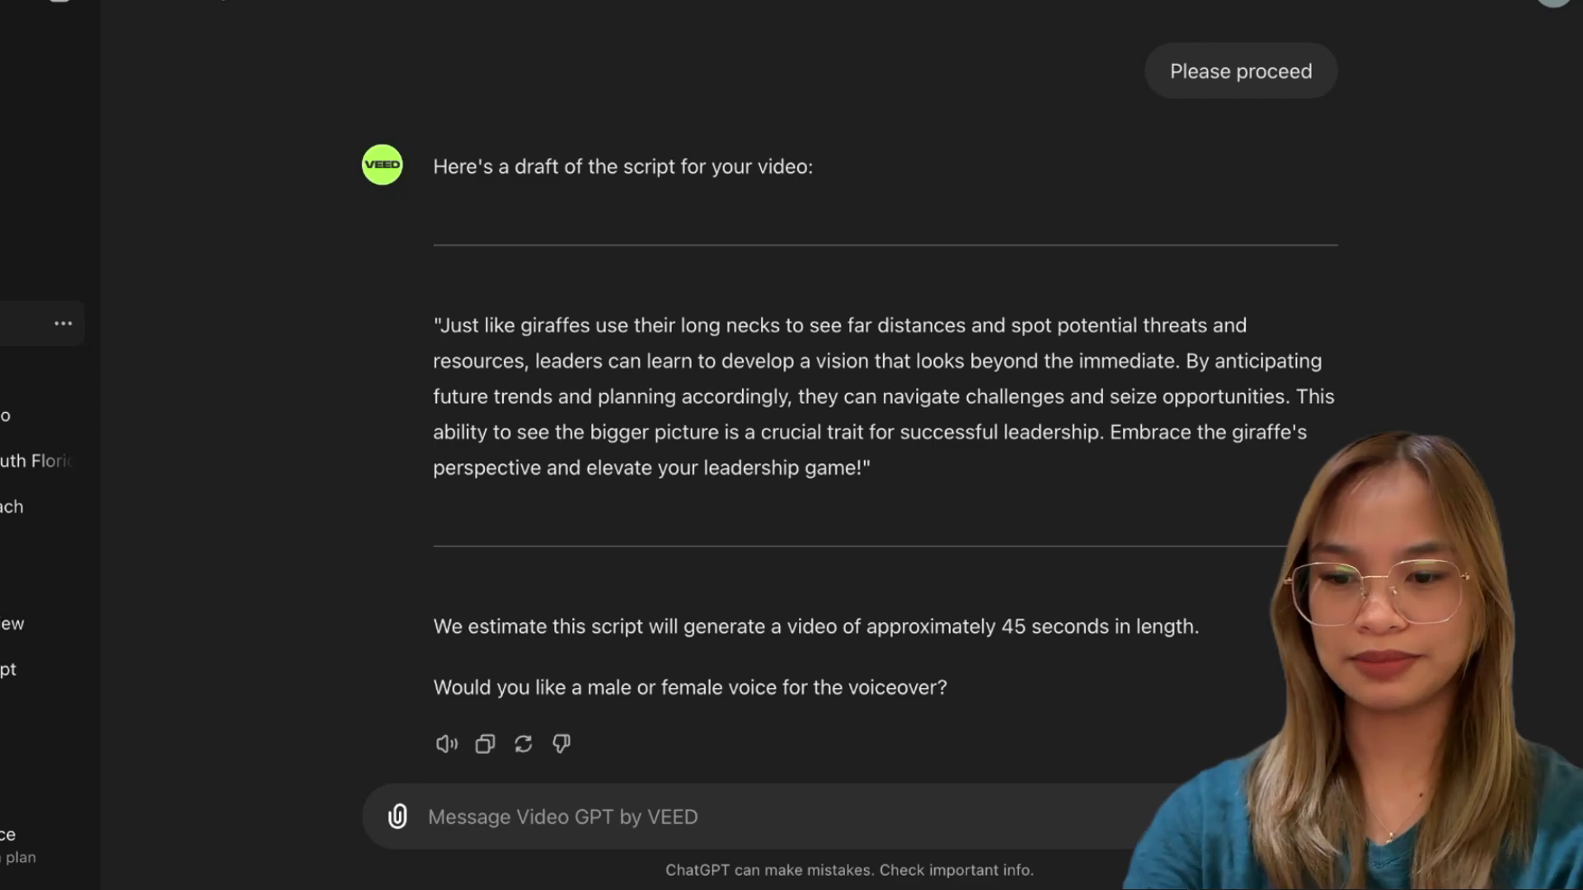
pyautogui.write('Male voice')
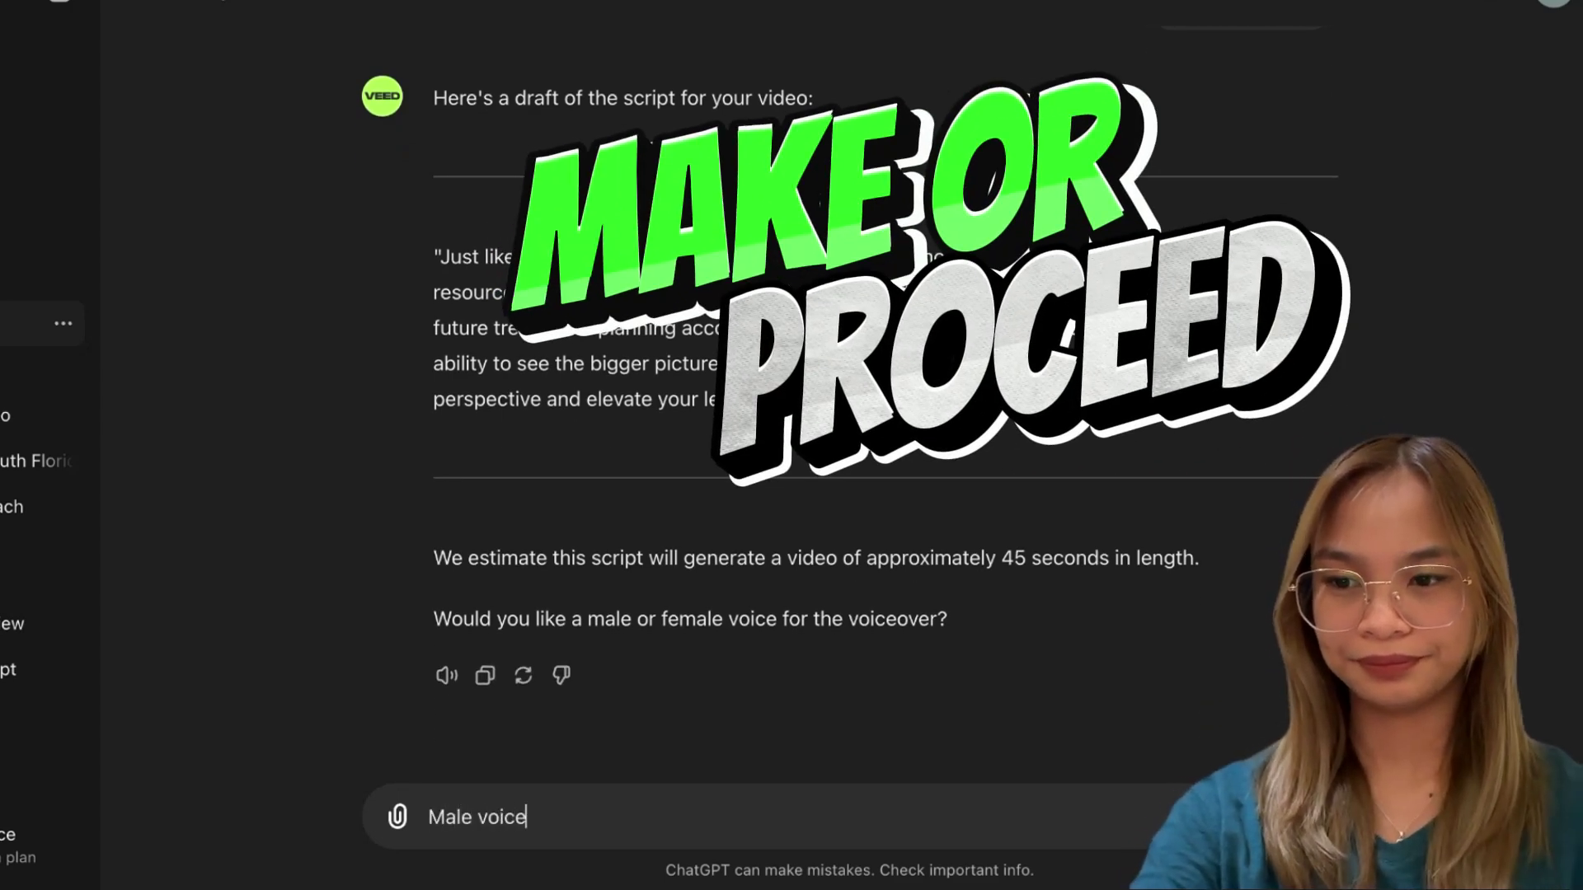
pyautogui.press('Return')
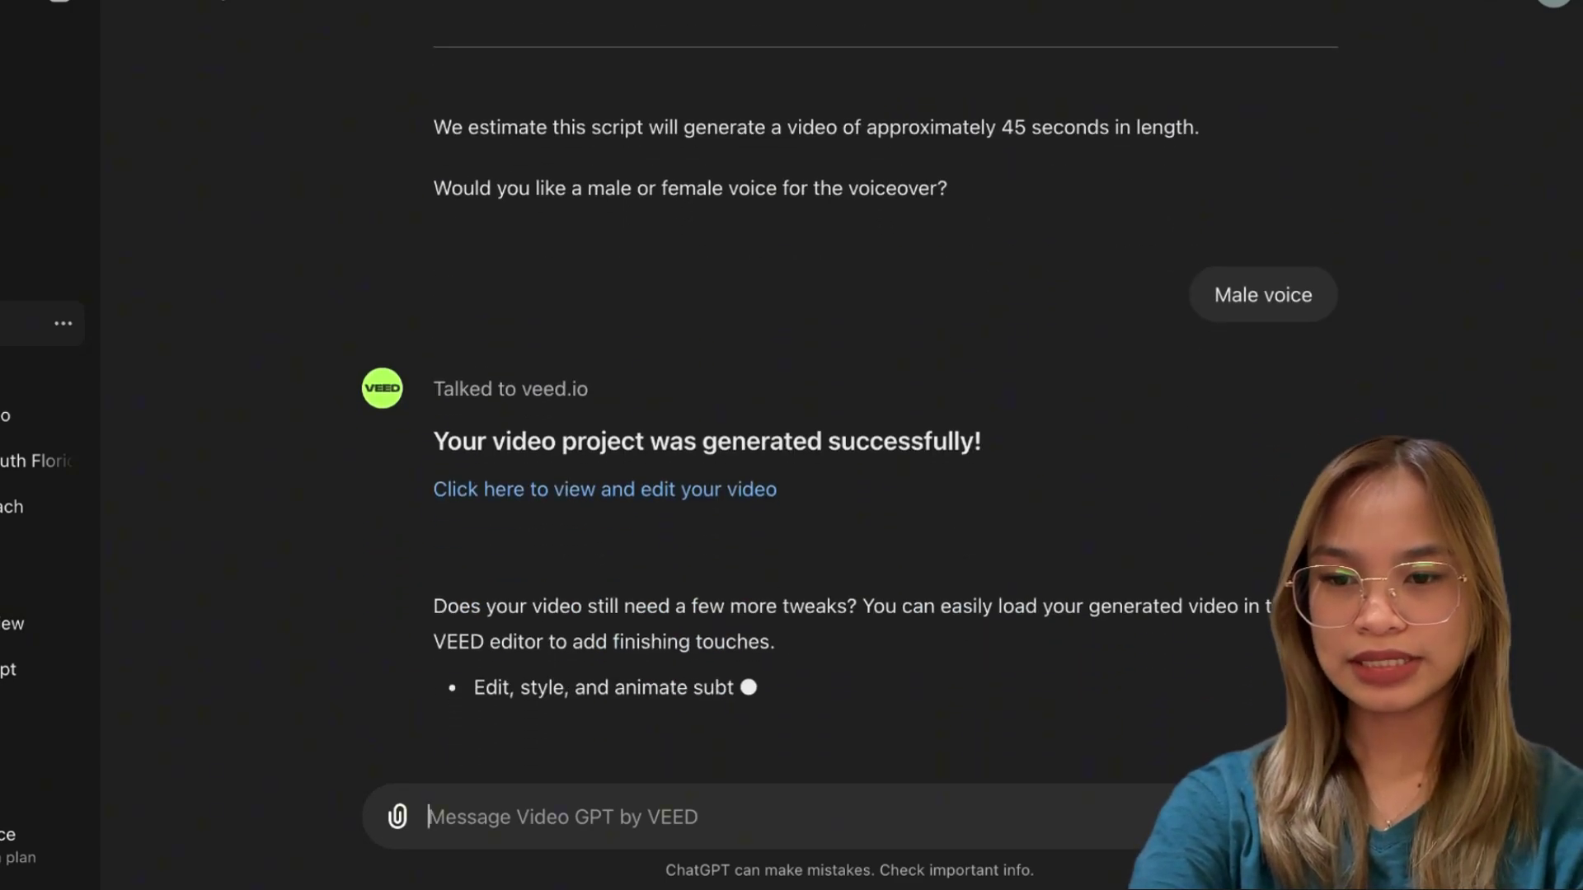
# - Scroll through Video GPT's reply to find the generated giraffe video project
pyautogui.scroll(3, 685, 436)
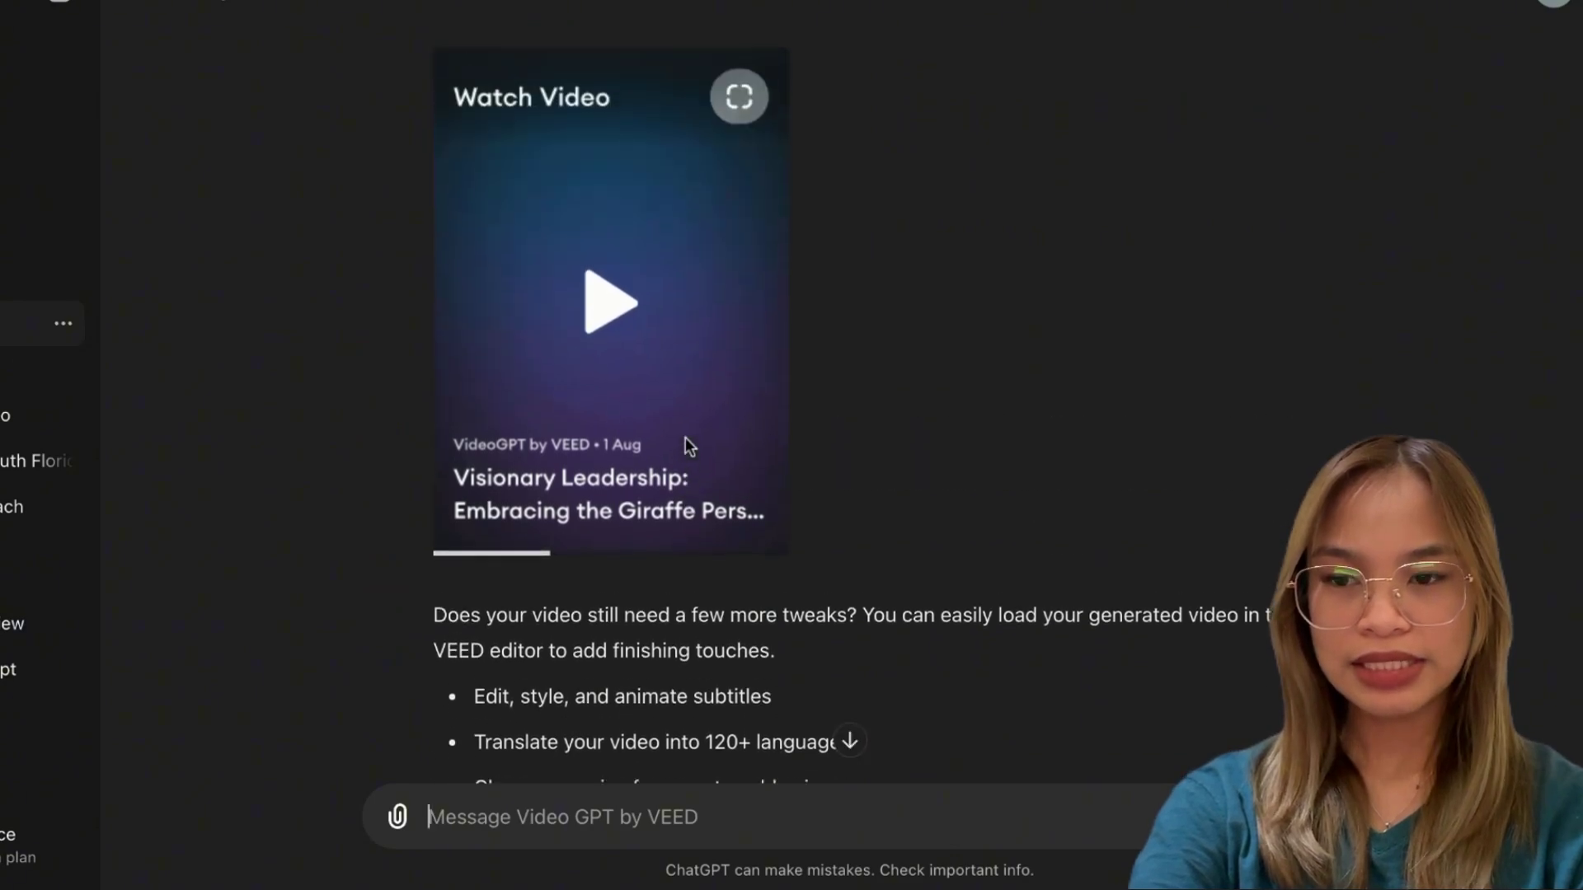
pyautogui.scroll(3, 685, 437)
pyautogui.scroll(-3, 685, 437)
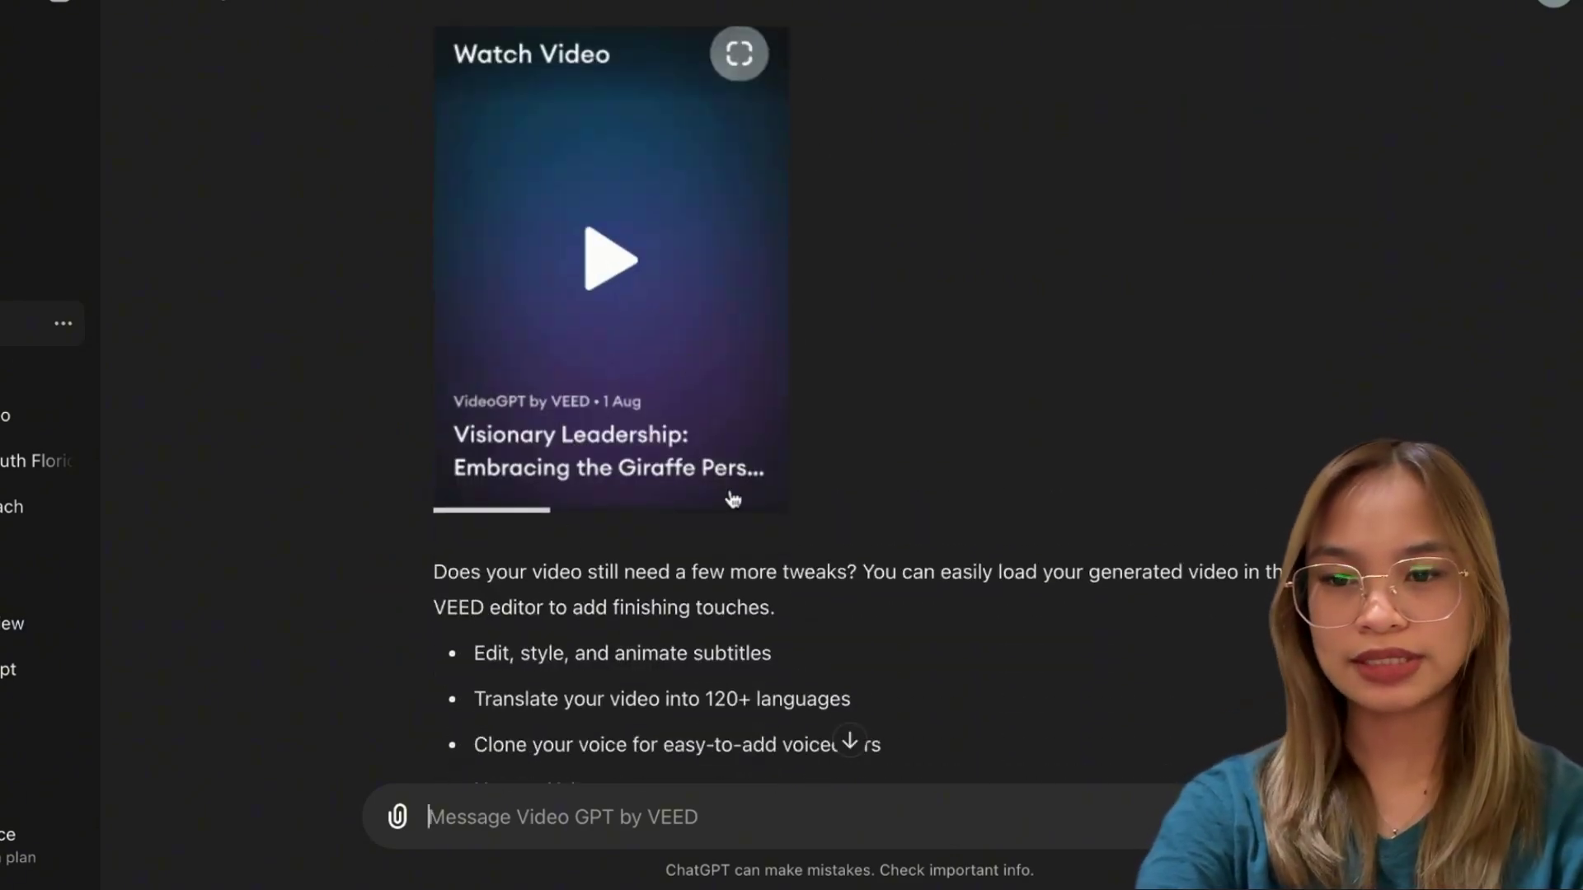
pyautogui.scroll(-2, 587, 391)
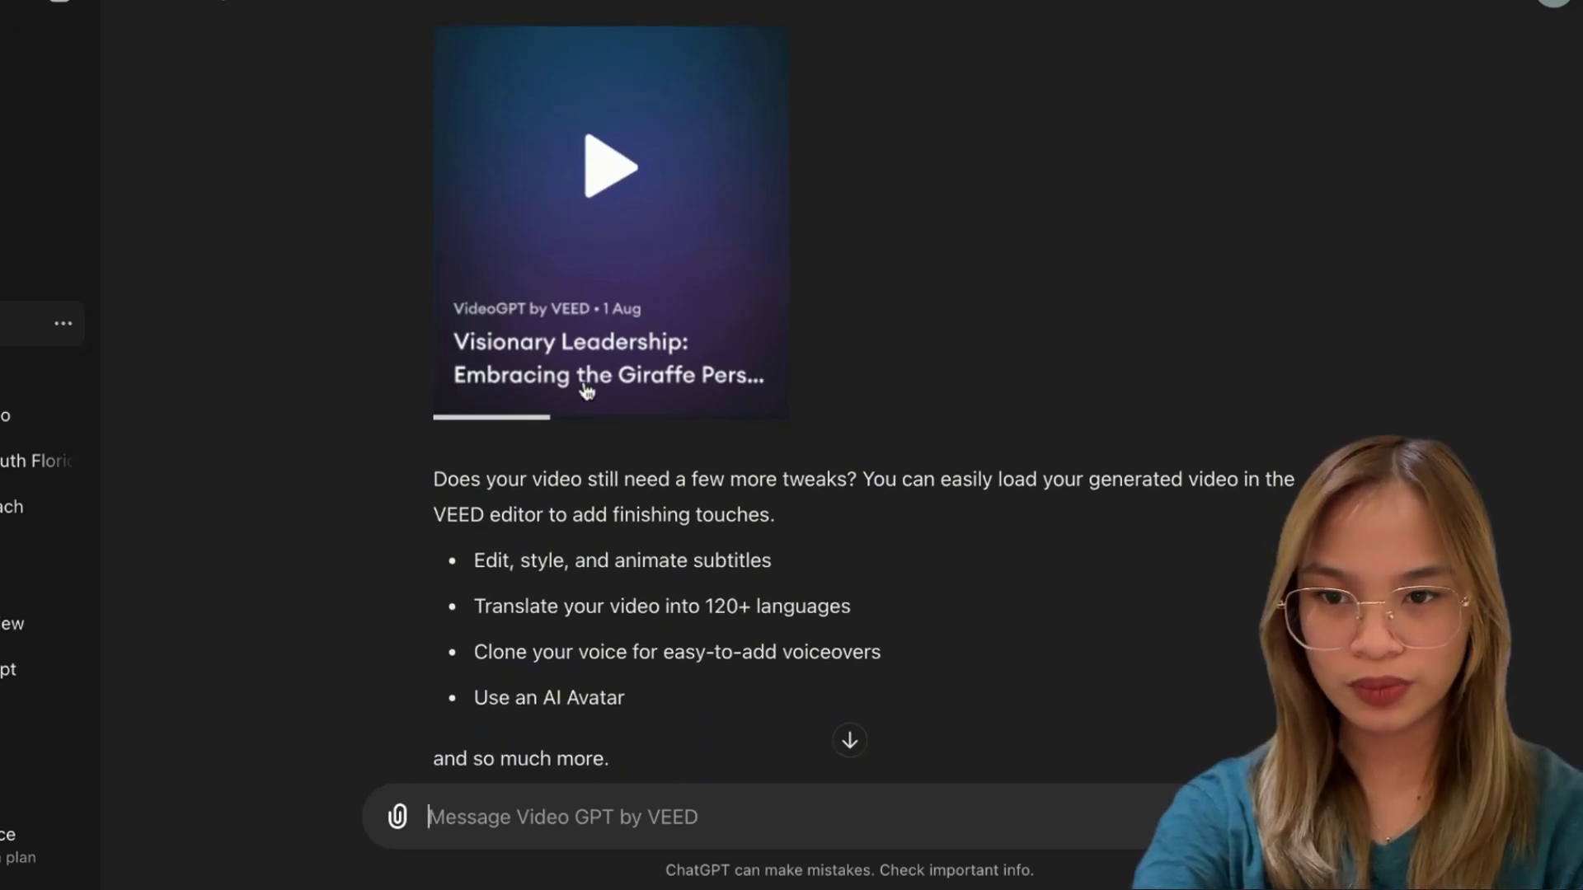
pyautogui.scroll(1, 587, 391)
pyautogui.scroll(3, 611, 258)
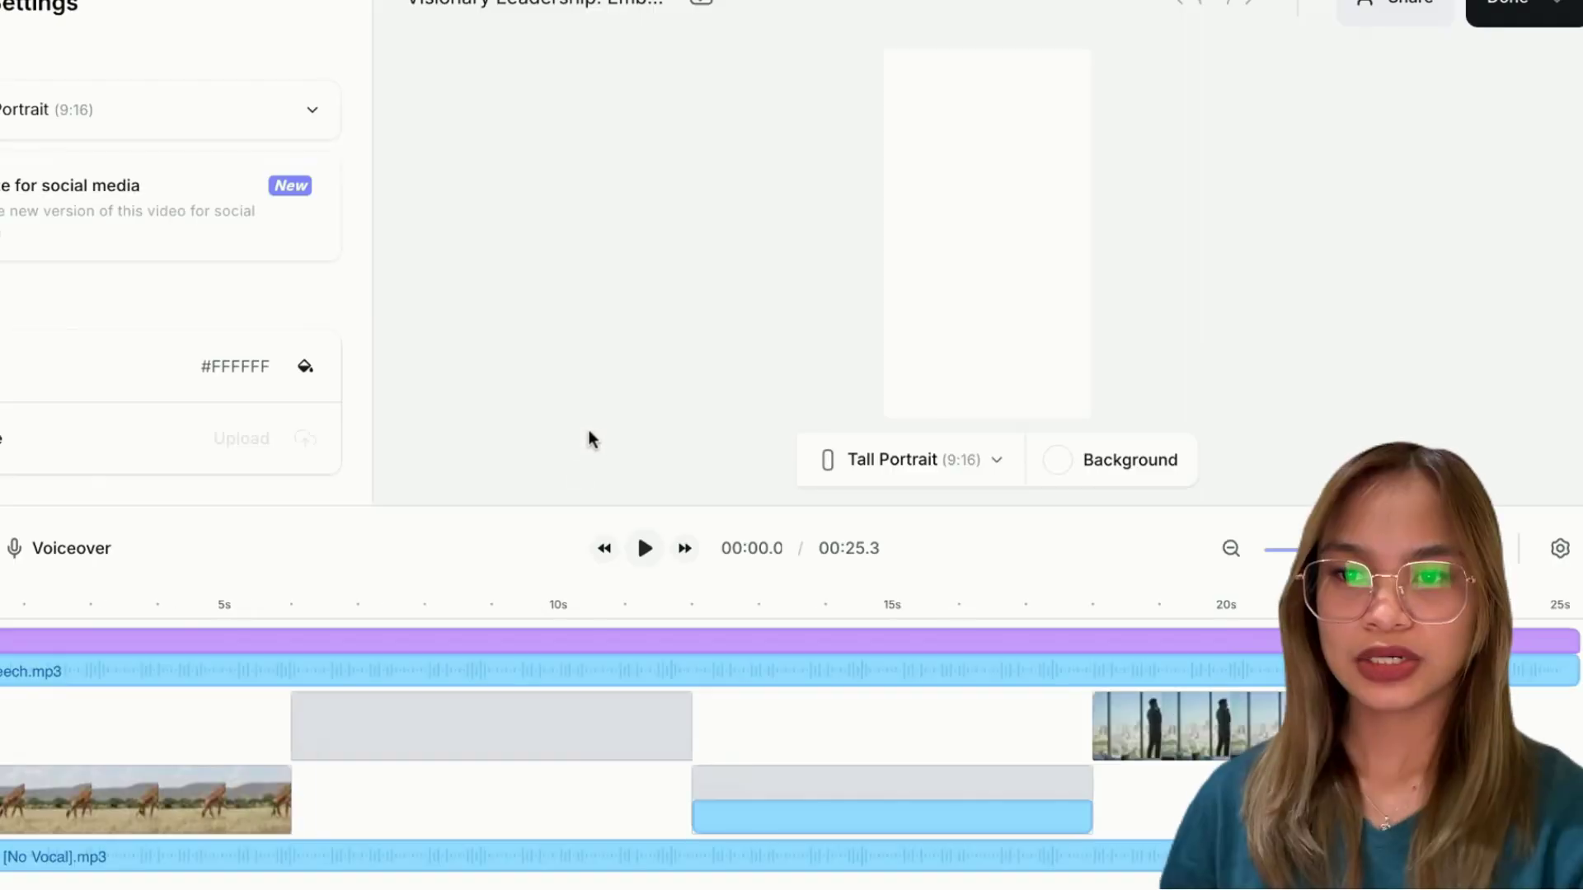
# - Play the giraffe leadership video preview in the VEED editor
pyautogui.click(648, 550)
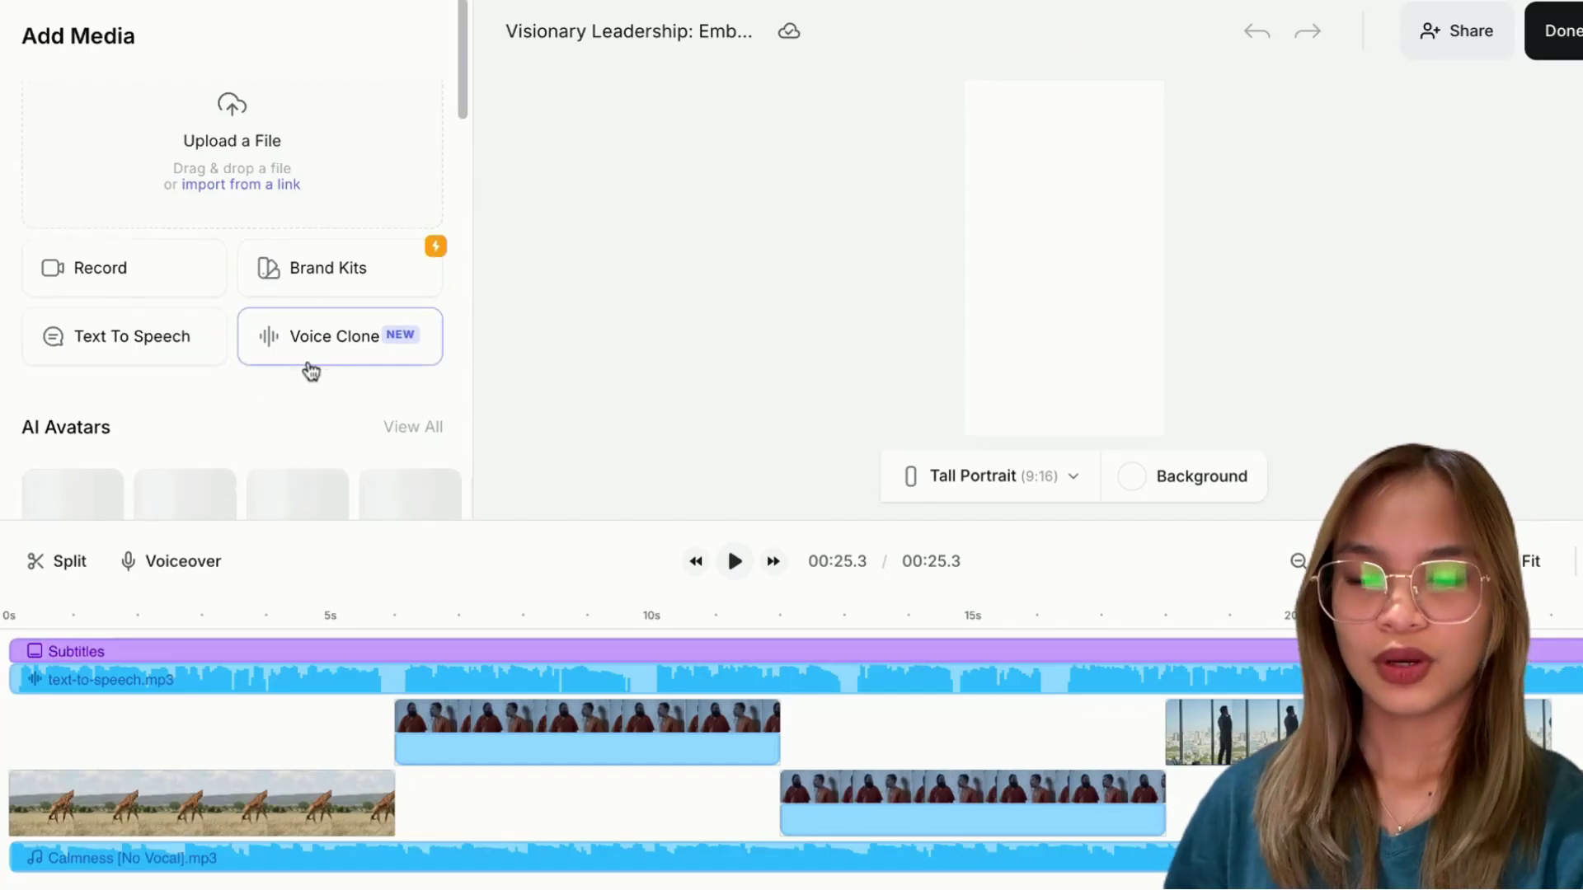
# - Move the men clip and the city skyline clip onto the main track, city clip last
pyautogui.scroll(-5, 307, 367)
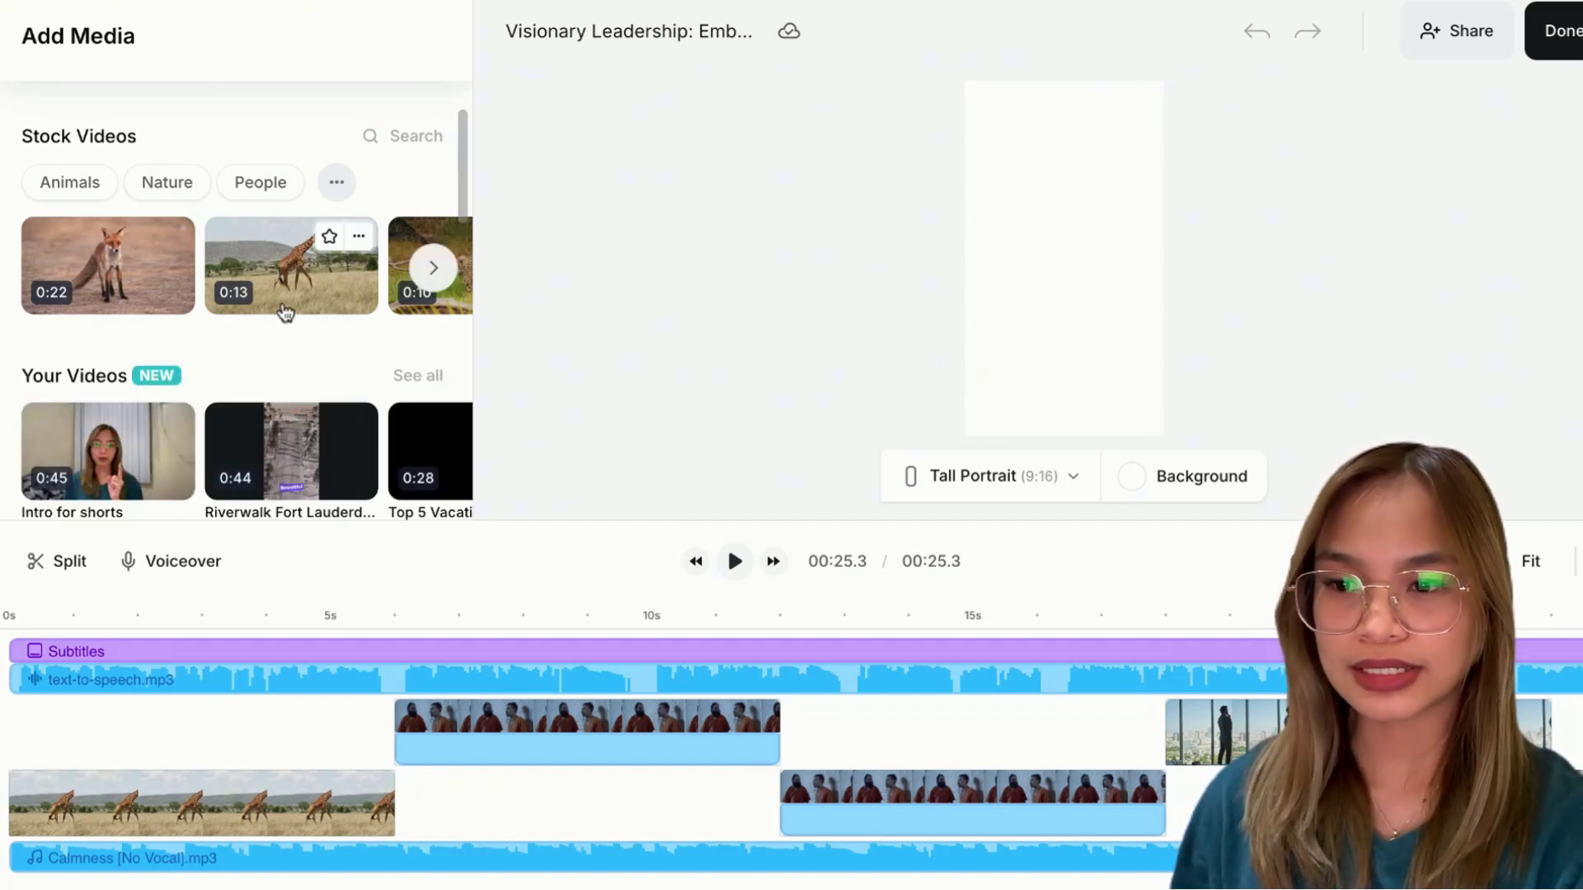
pyautogui.scroll(3, 283, 311)
pyautogui.moveTo(565, 742); pyautogui.dragTo(567, 803)
pyautogui.click(1251, 733)
pyautogui.moveTo(1251, 733); pyautogui.dragTo(1191, 800)
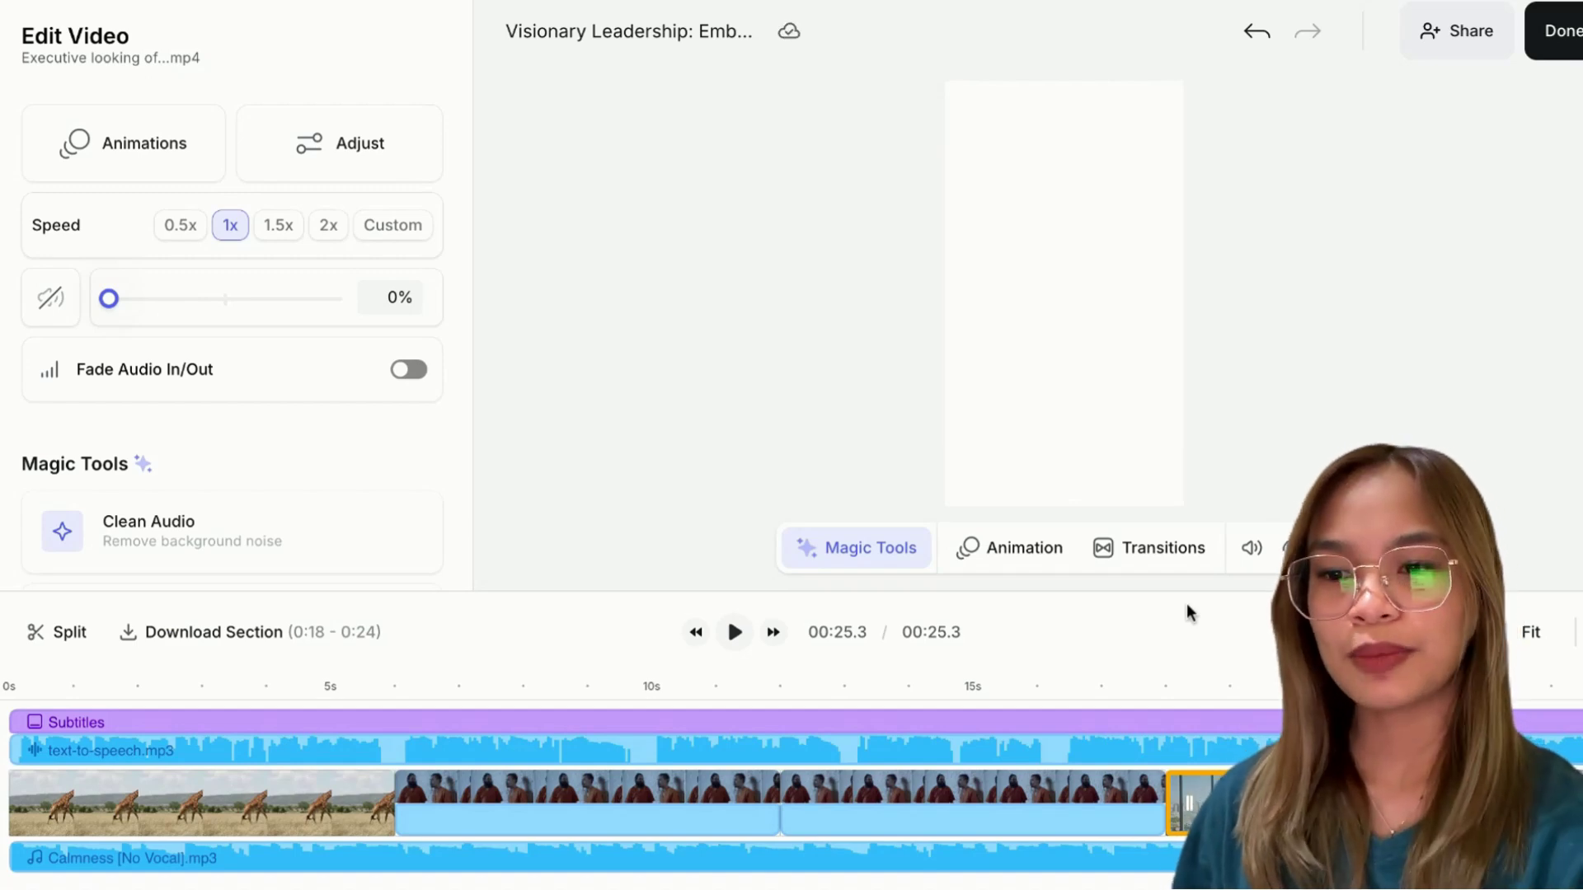